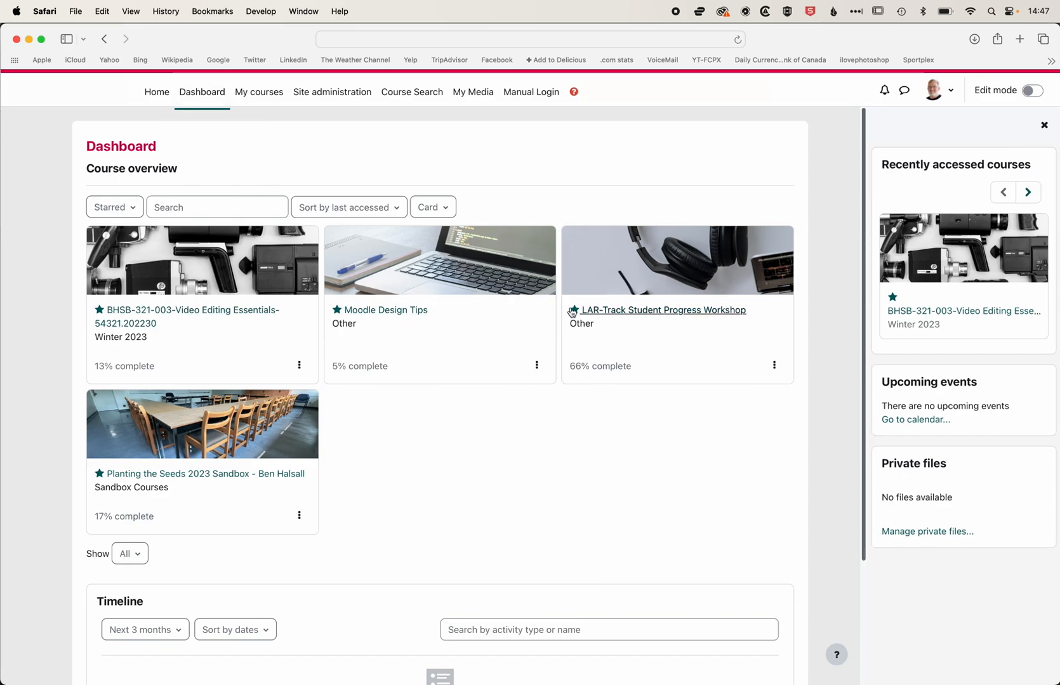
Step: Open the Video Editing Essentials course, and hide and restore the course index and the block drawer
left_click(136, 314)
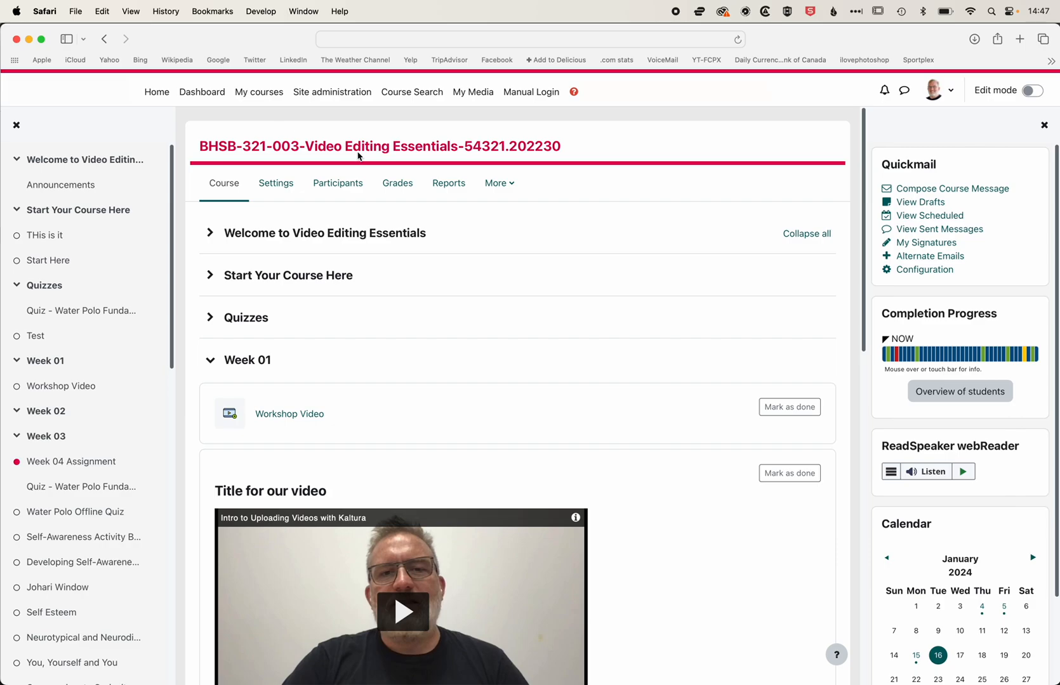
left_click(16, 127)
left_click(18, 131)
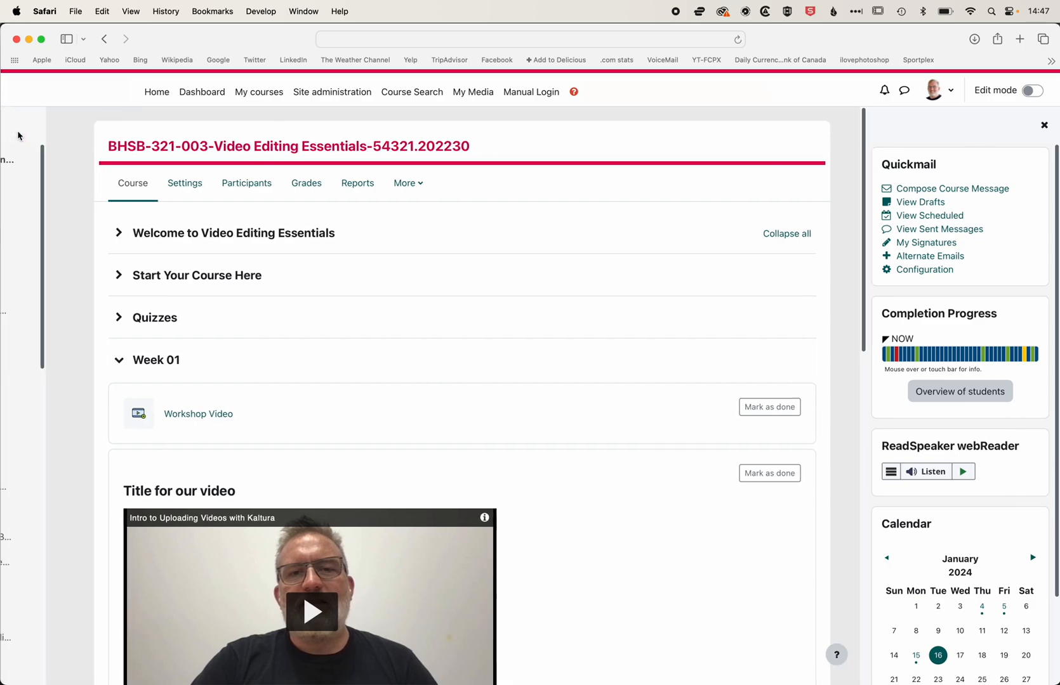
left_click(1044, 125)
left_click(1044, 131)
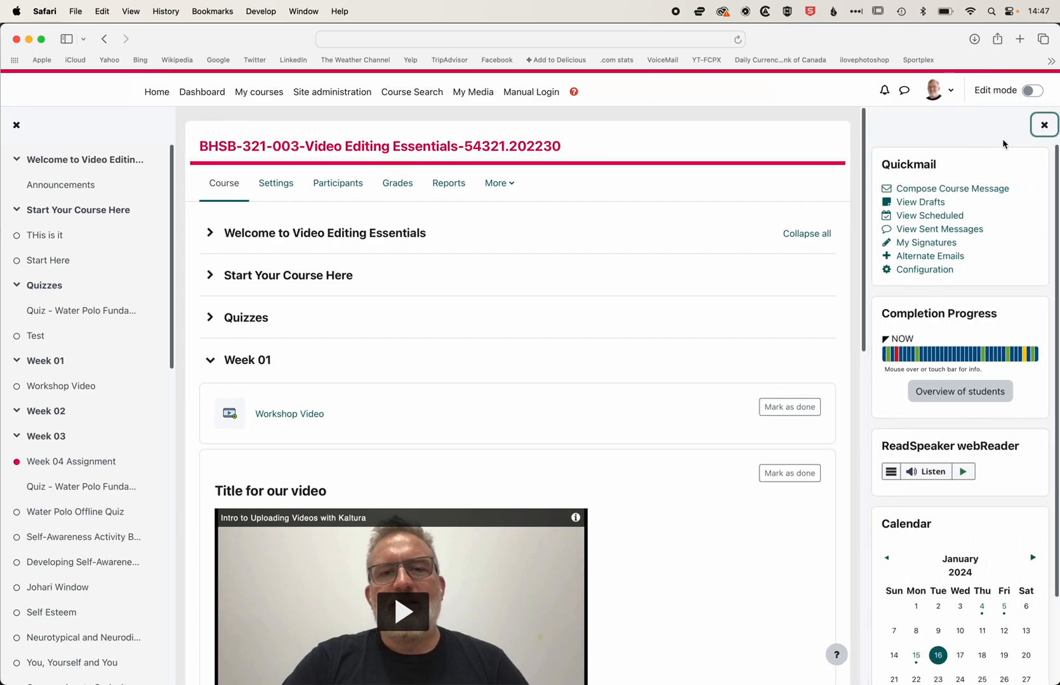
Step: Hide and restore both side drawers again, and look over how the course index follows the sections on the course page
left_click(16, 125)
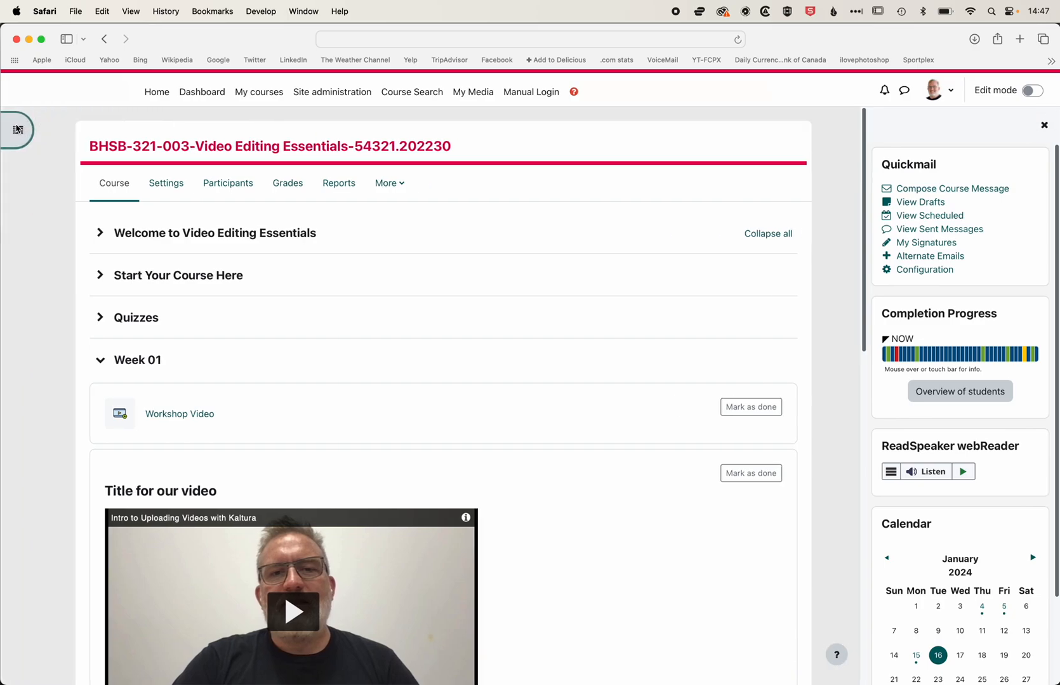
left_click(18, 130)
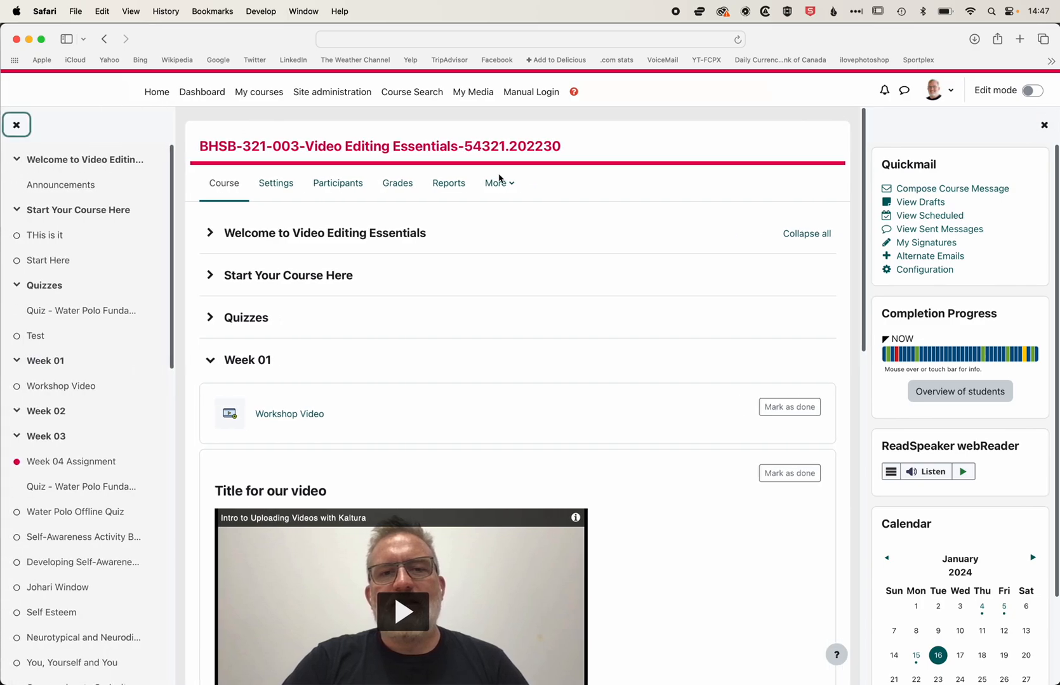
left_click(1044, 126)
left_click(1045, 128)
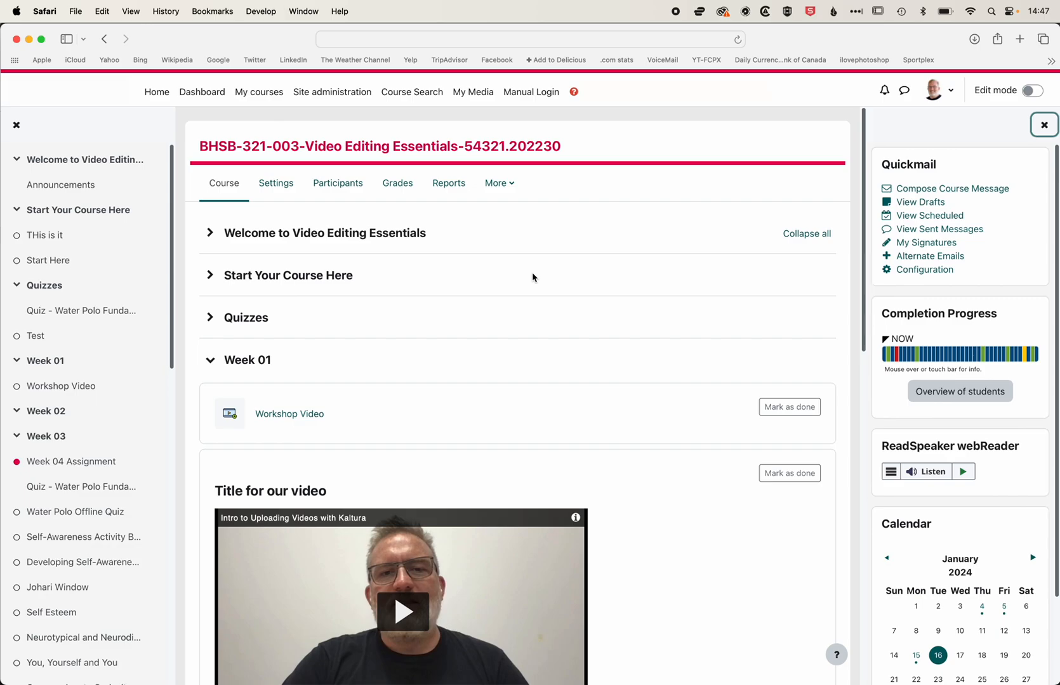
left_click(16, 125)
scroll(179, 213, "down", 3)
scroll(180, 213, "down", 2)
scroll(180, 213, "up", 6)
left_click(17, 130)
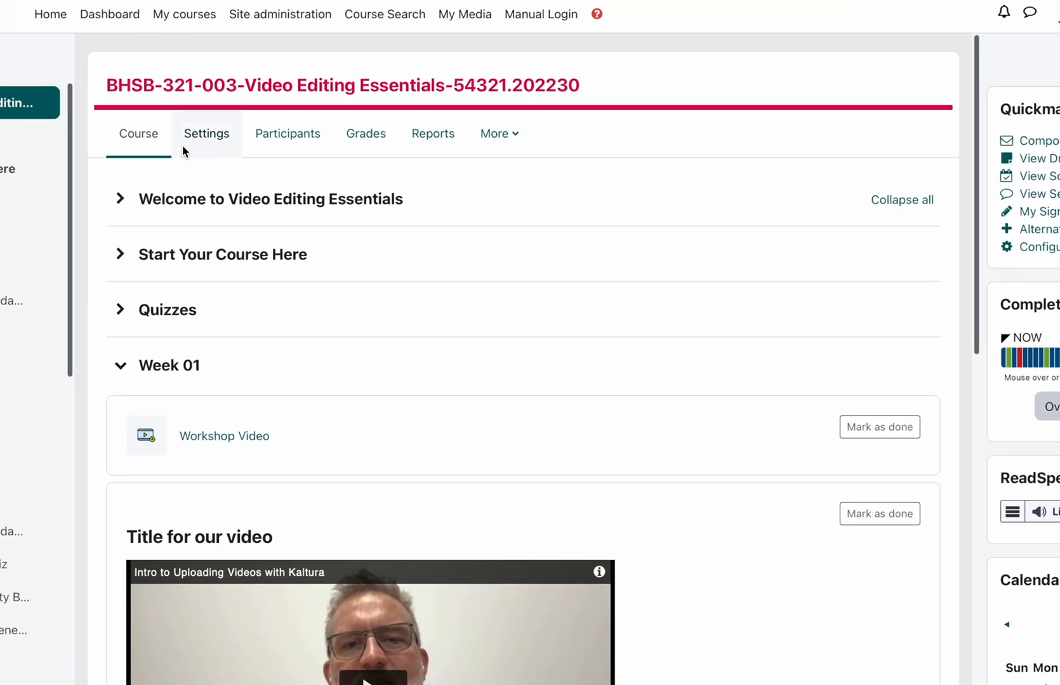
Step: Look through the course's Settings, Participants and Grades pages
left_click(215, 139)
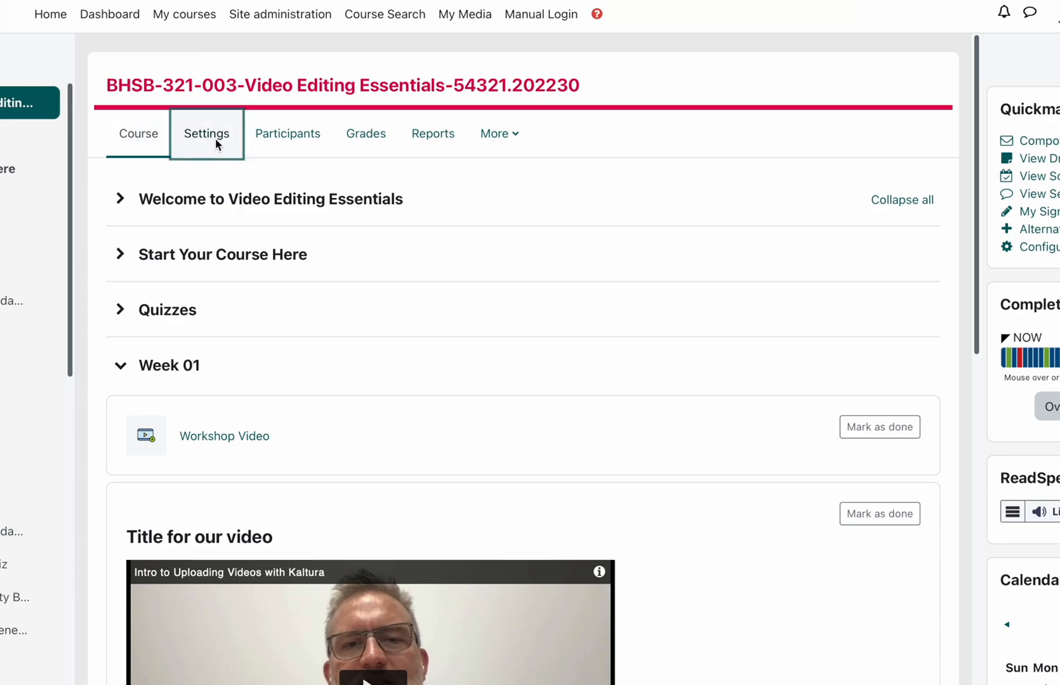
left_click(341, 136)
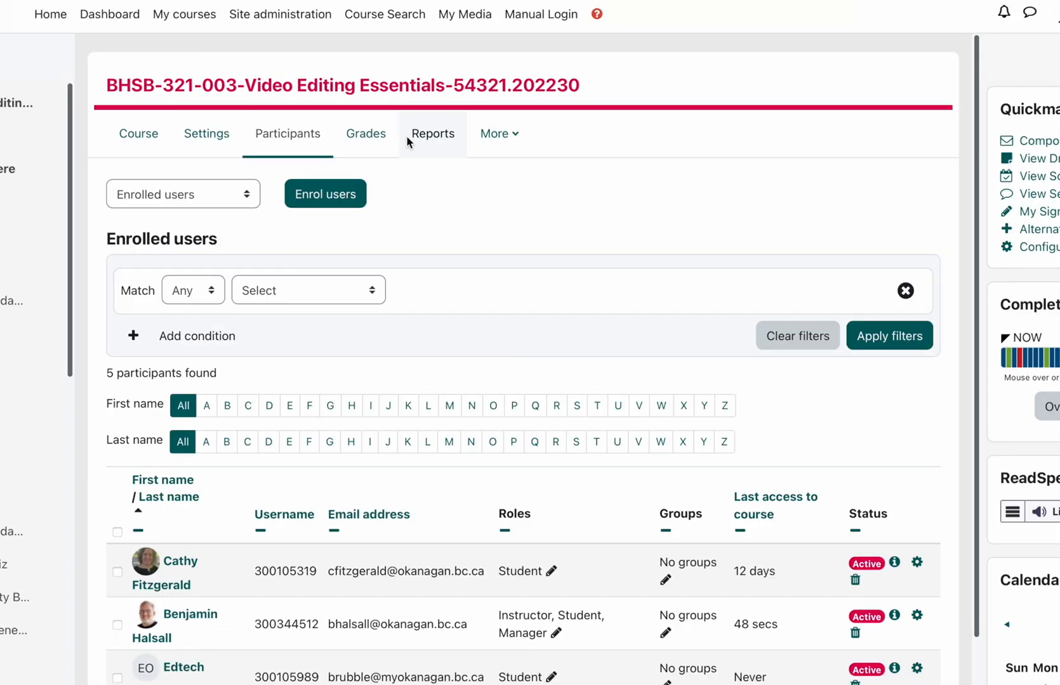
left_click(368, 135)
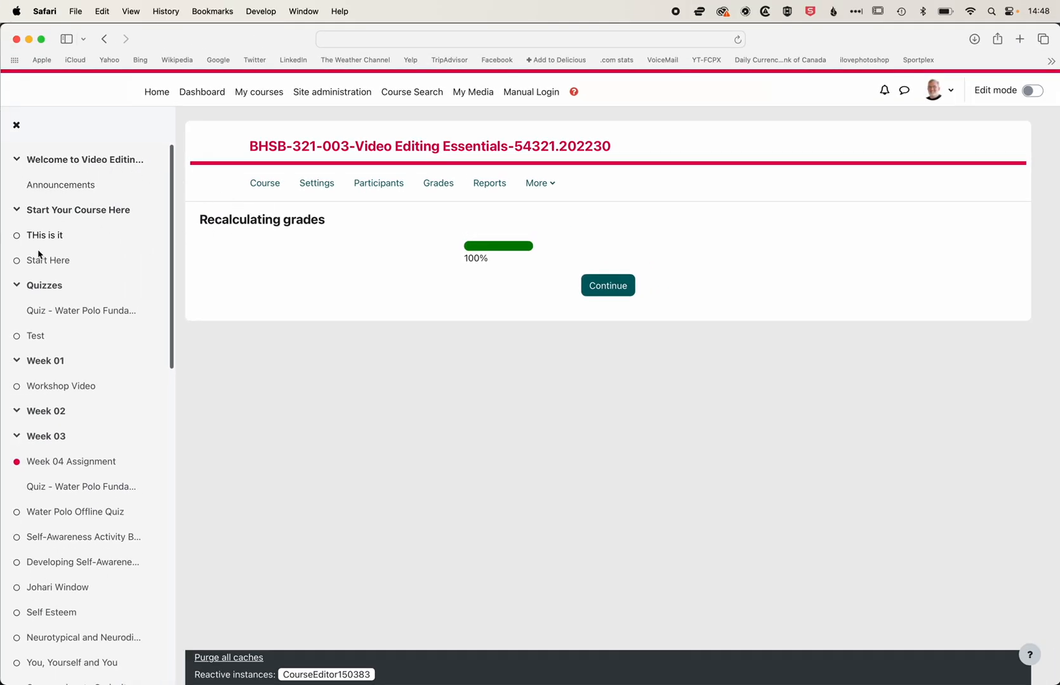
Step: View the Water Polo Fundamentals quiz in the Quizzes section, and hide and restore the course index there
left_click(51, 316)
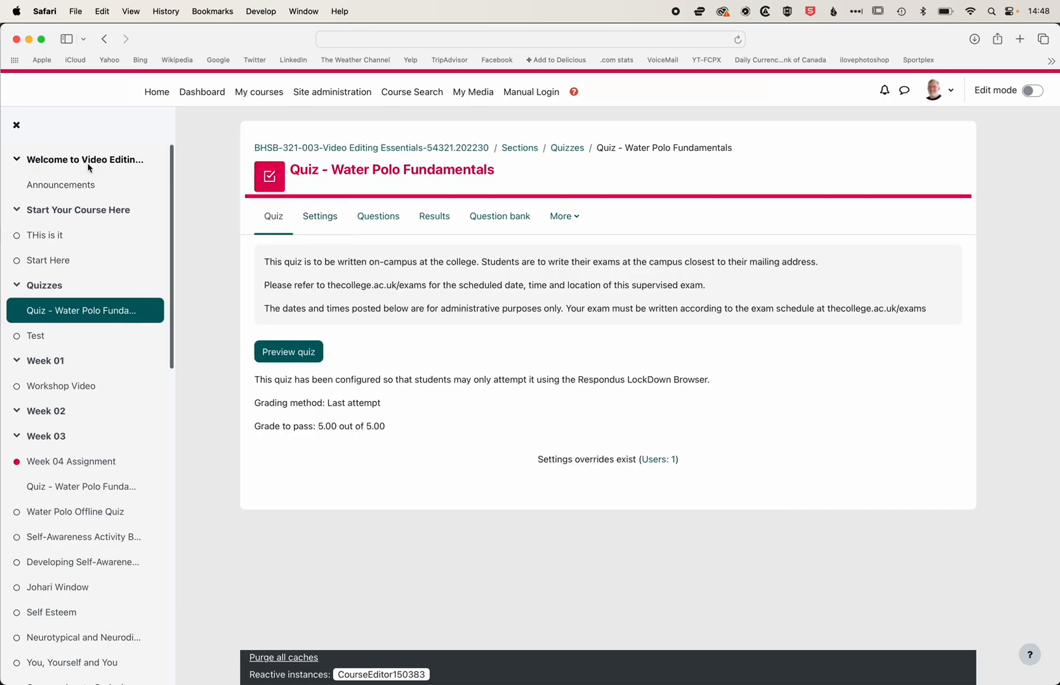
left_click(17, 125)
left_click(18, 132)
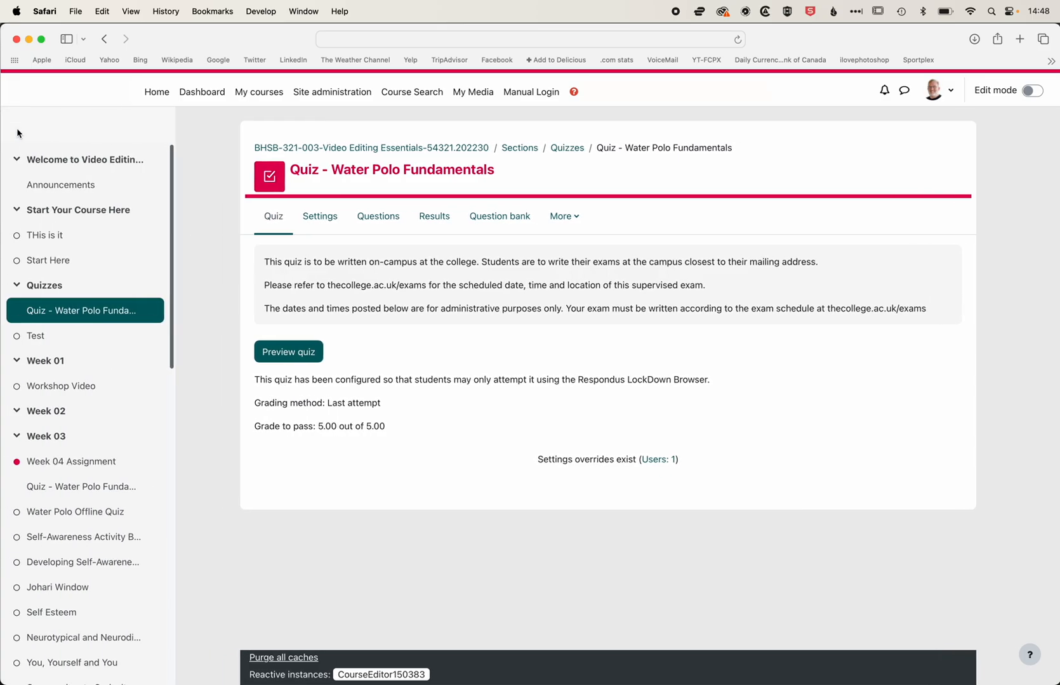
Step: Return from the quiz to the course main page by way of the course index, and again by way of the breadcrumb trail
left_click(53, 163)
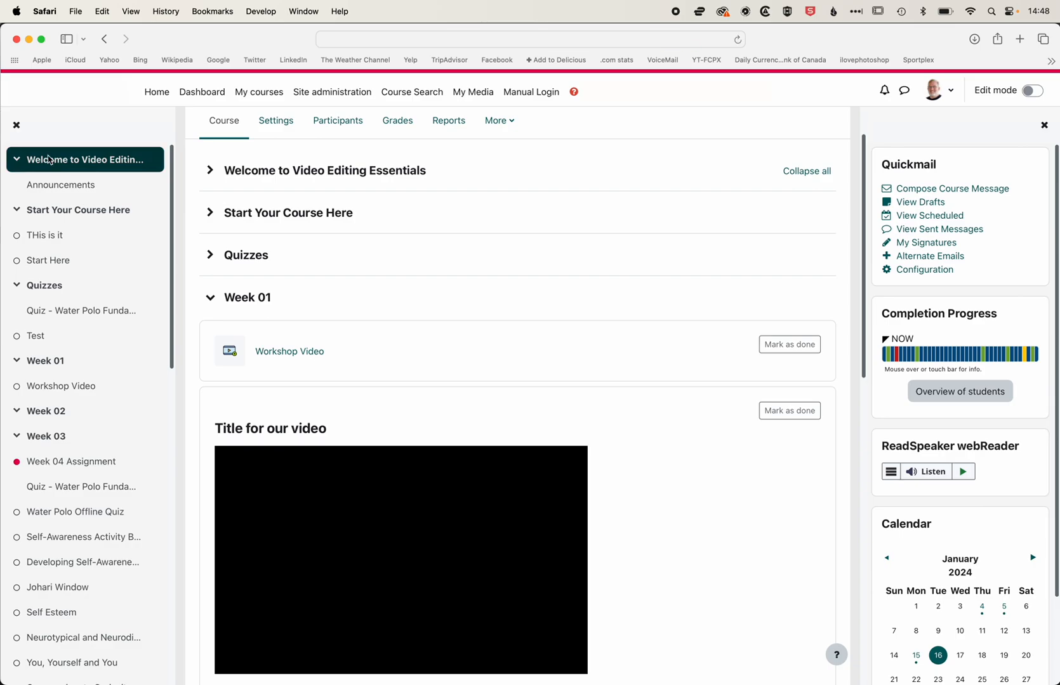
left_click(104, 39)
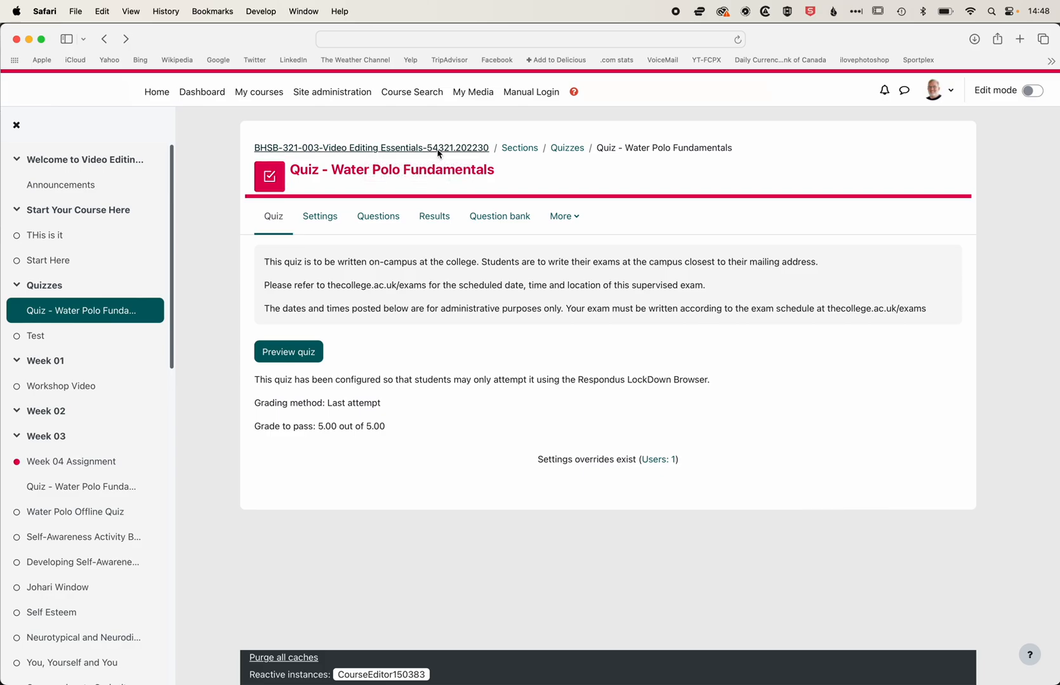
left_click(403, 150)
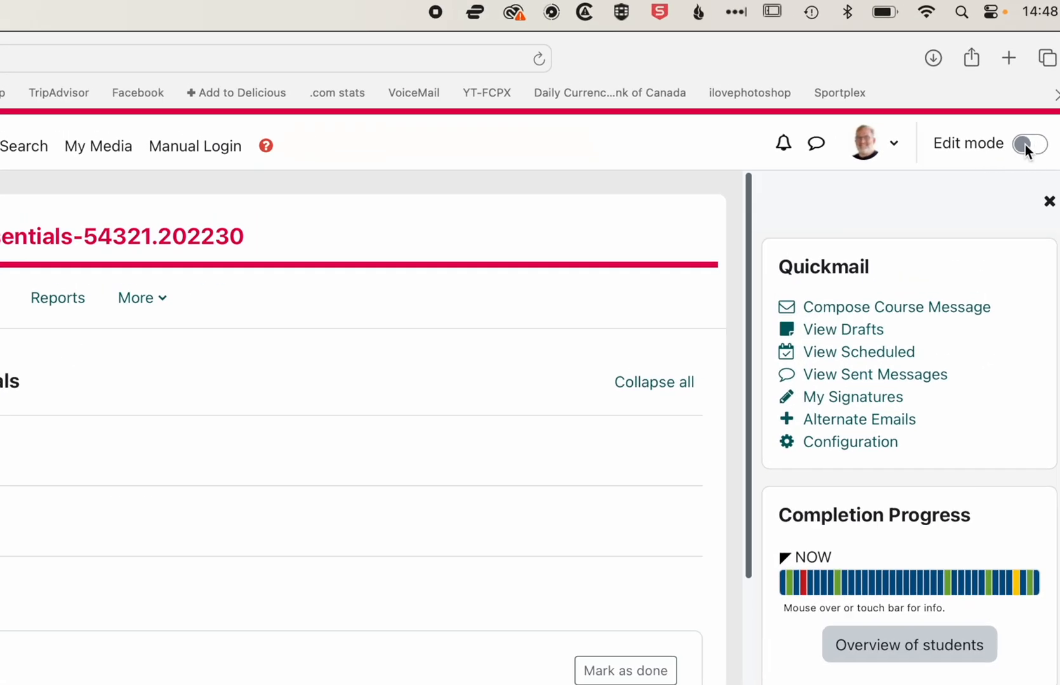
Step: Turn on edit mode for the course, and collapse the Week 01 section and expand Week 02
left_click(1030, 145)
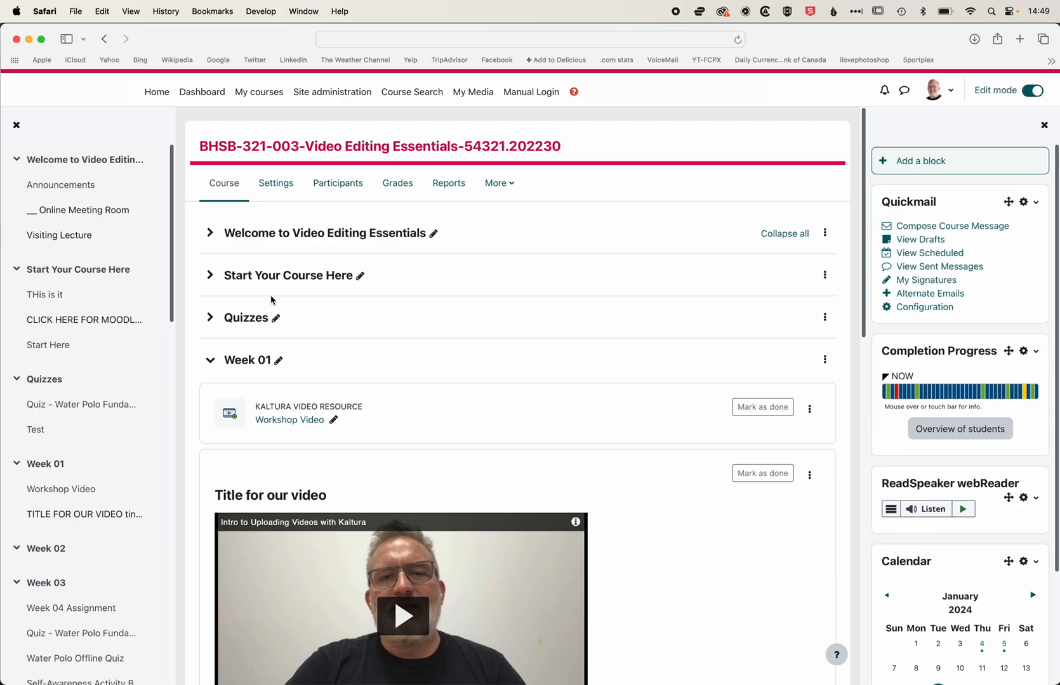
scroll(282, 321, "down", 2)
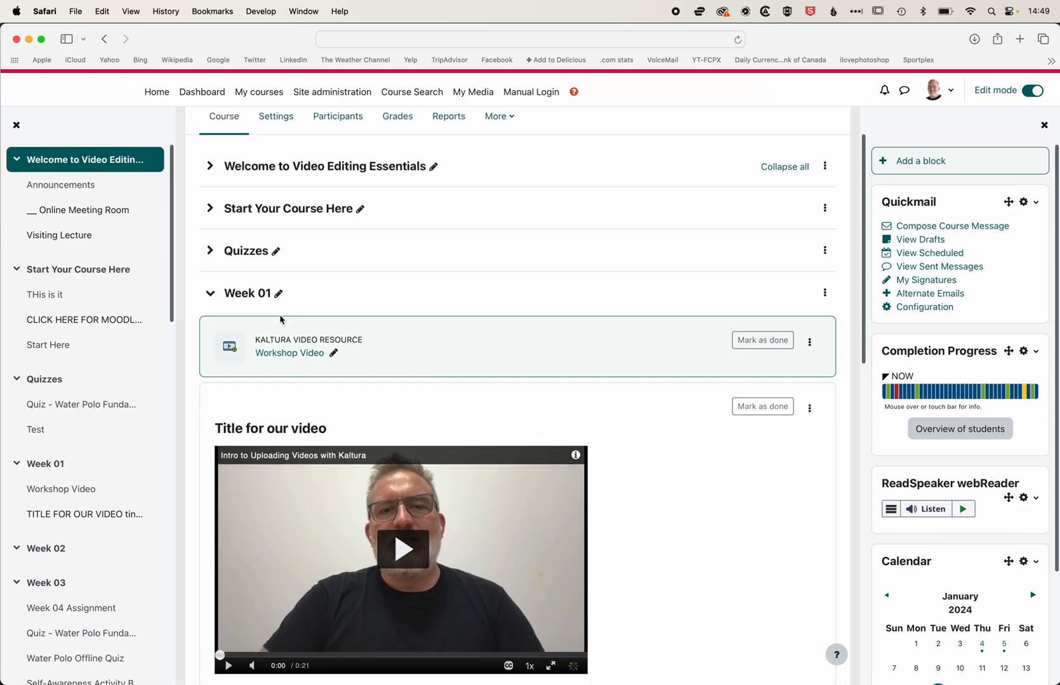
left_click(210, 294)
left_click(210, 336)
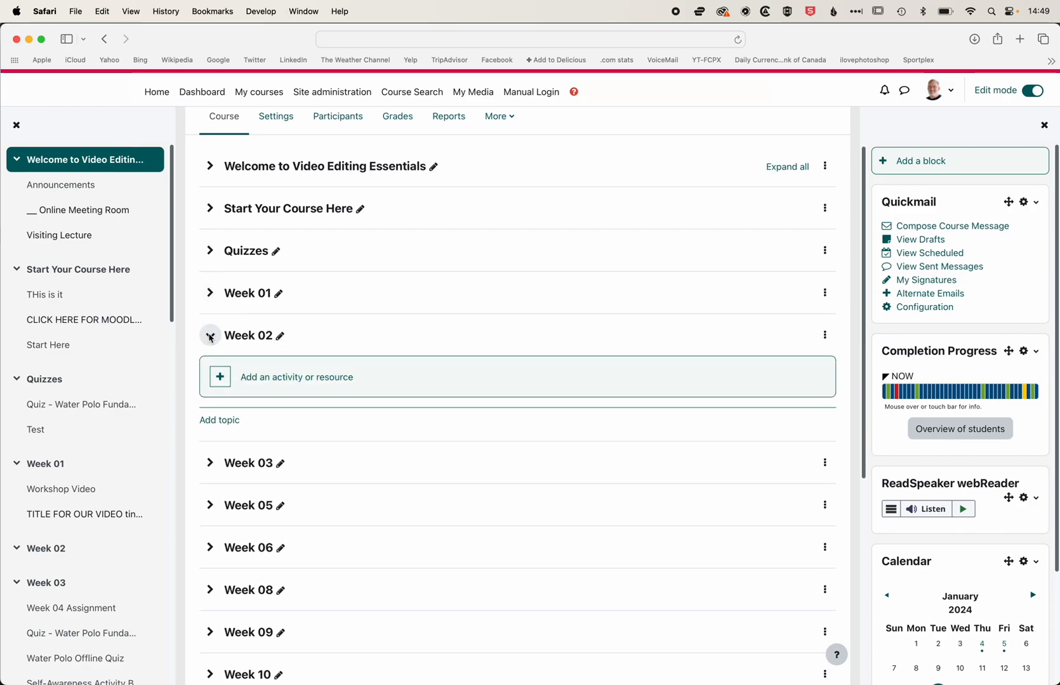
Step: Open the activity and resource chooser for Week 02 and review its All, Activities and Resources categories
left_click(318, 379)
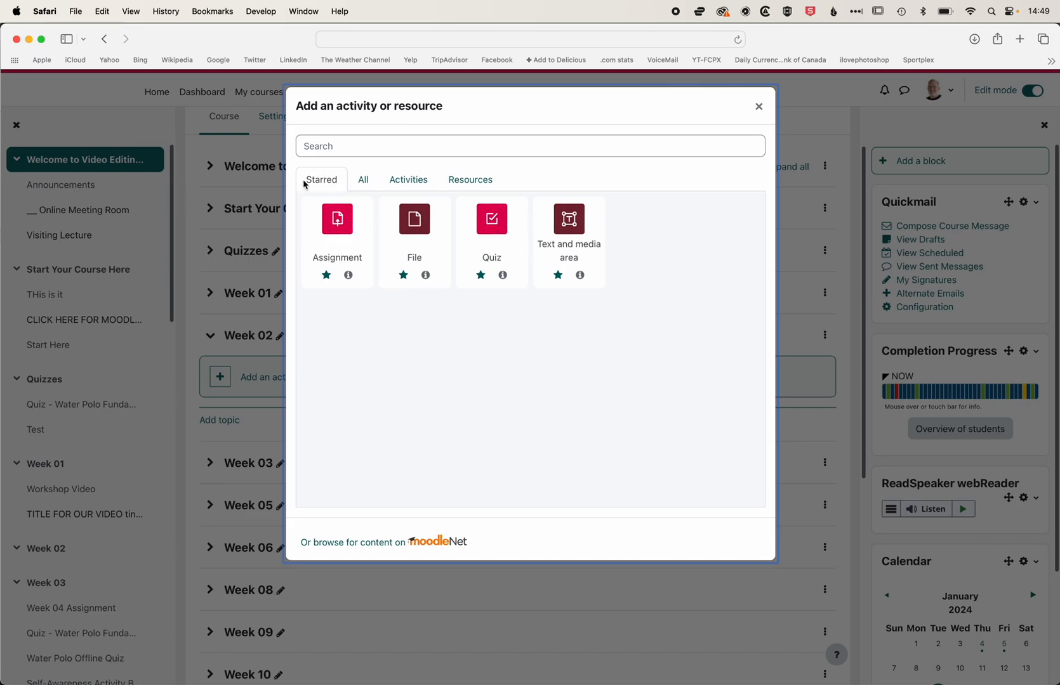
left_click(359, 182)
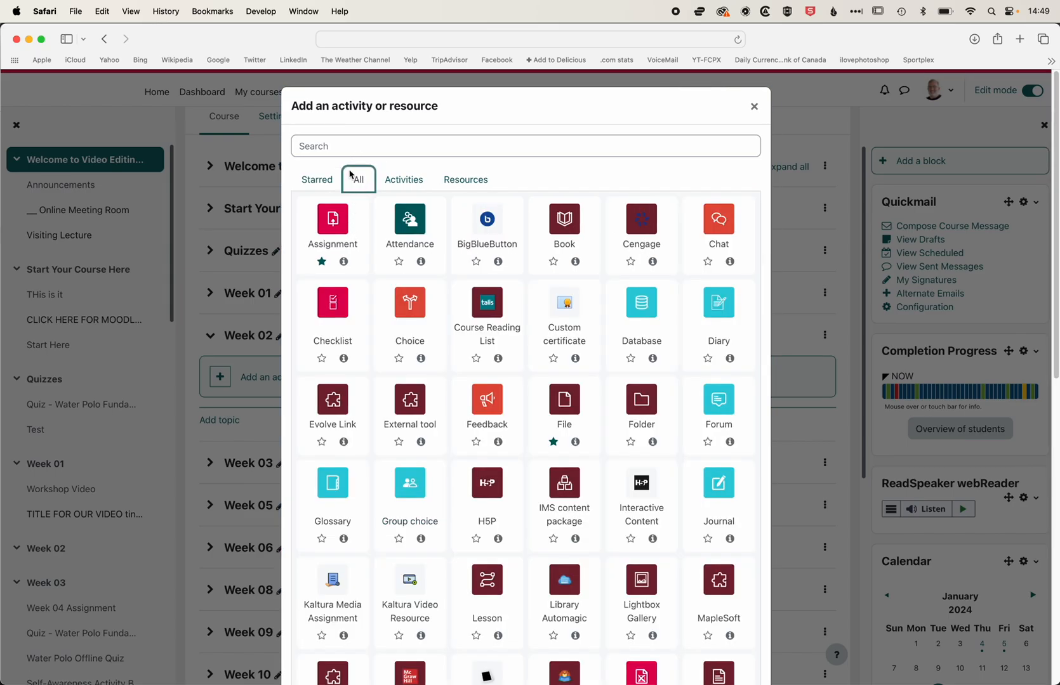
left_click(394, 183)
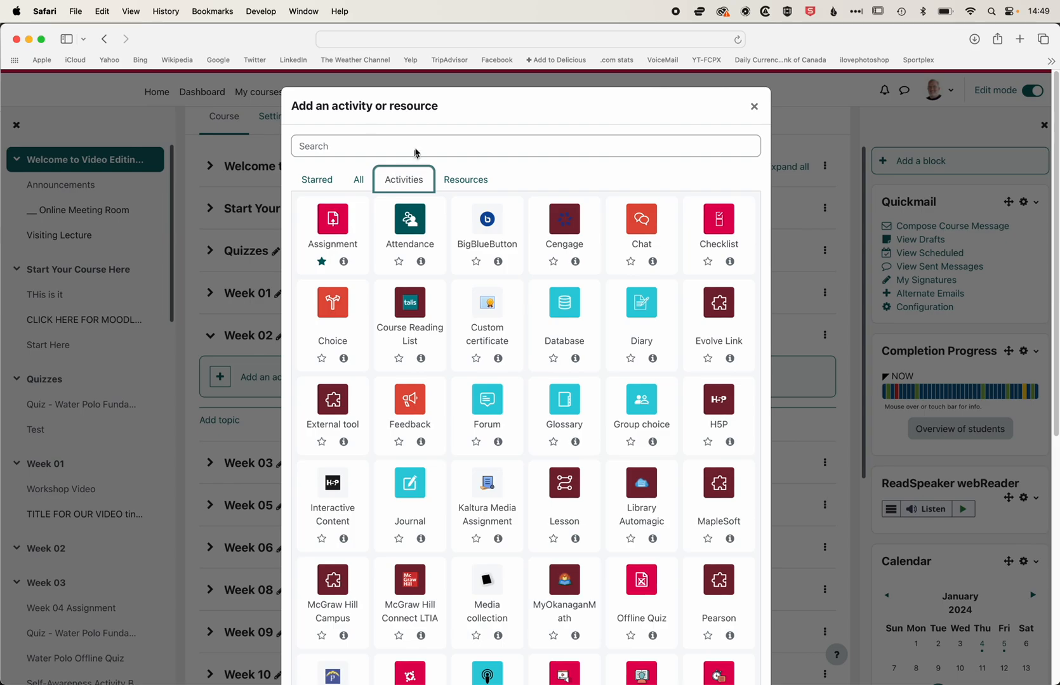
left_click(468, 184)
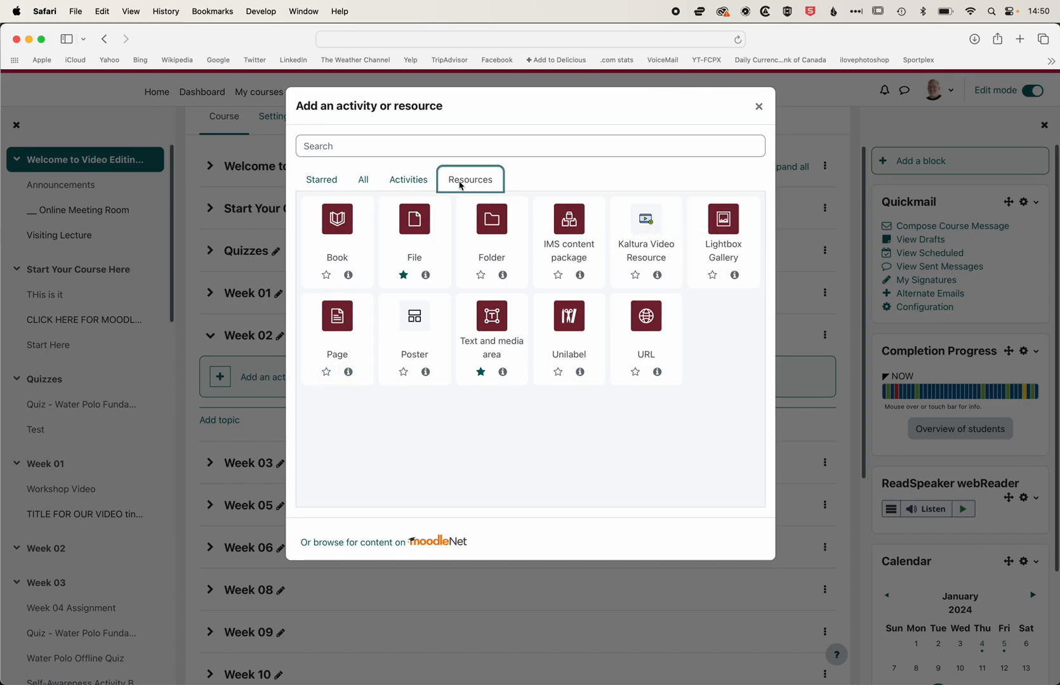
left_click(404, 180)
left_click(360, 179)
left_click(404, 179)
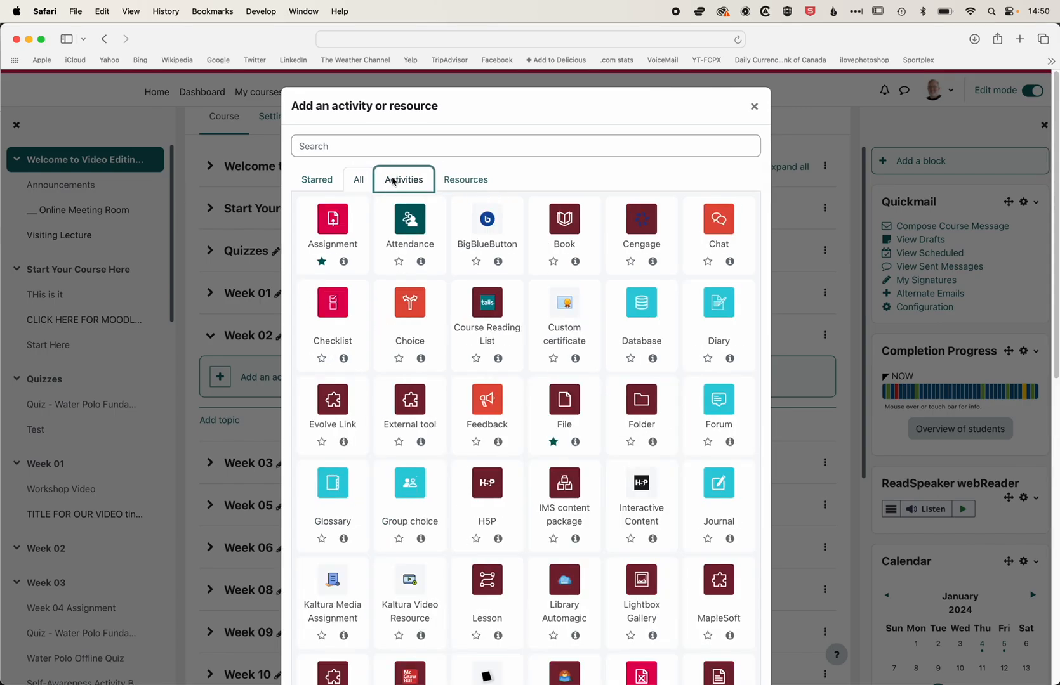
Step: Star Kaltura Video Resource among the available resources and show the starred items
left_click(466, 181)
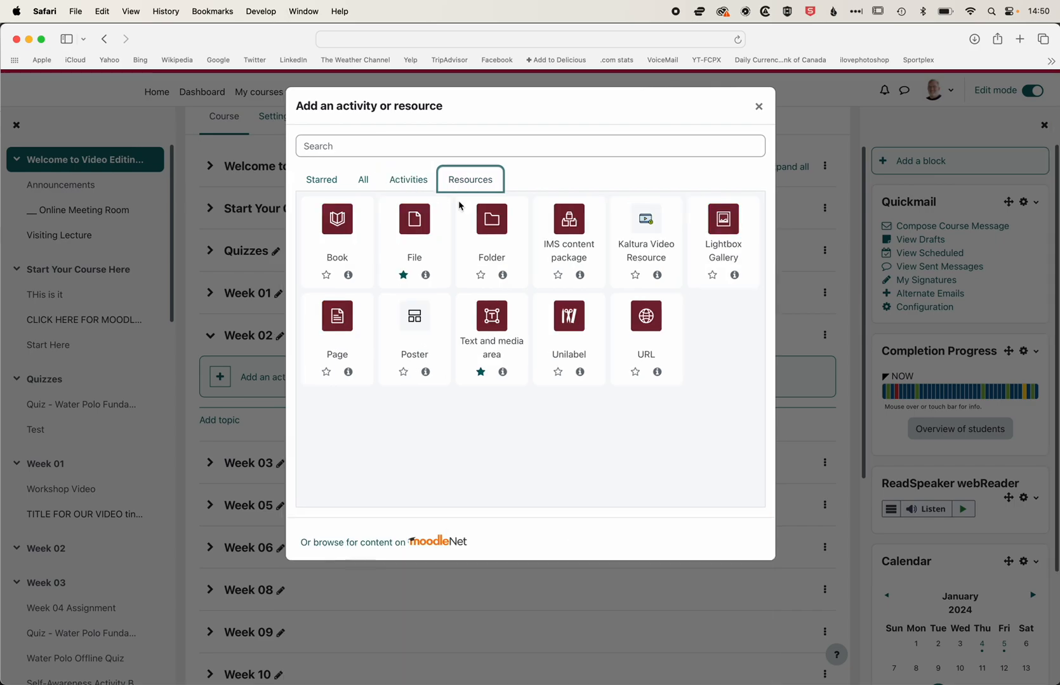
left_click(635, 276)
left_click(322, 181)
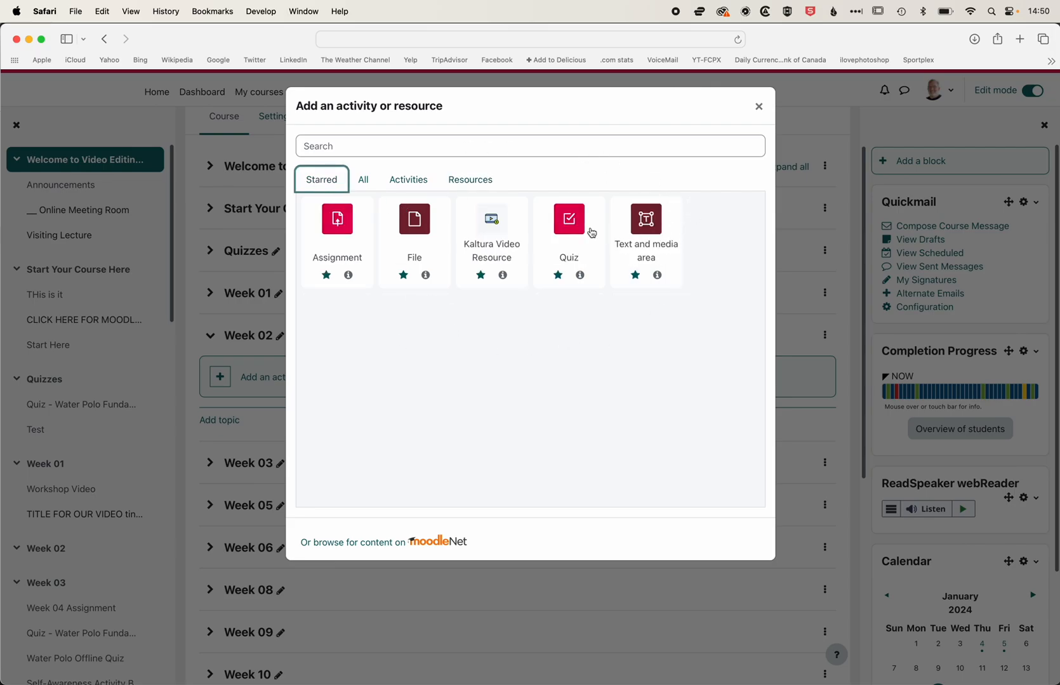
Step: Add a quiz named "Test Quiz" to Week 02, keeping the default settings, and save and display it
left_click(572, 229)
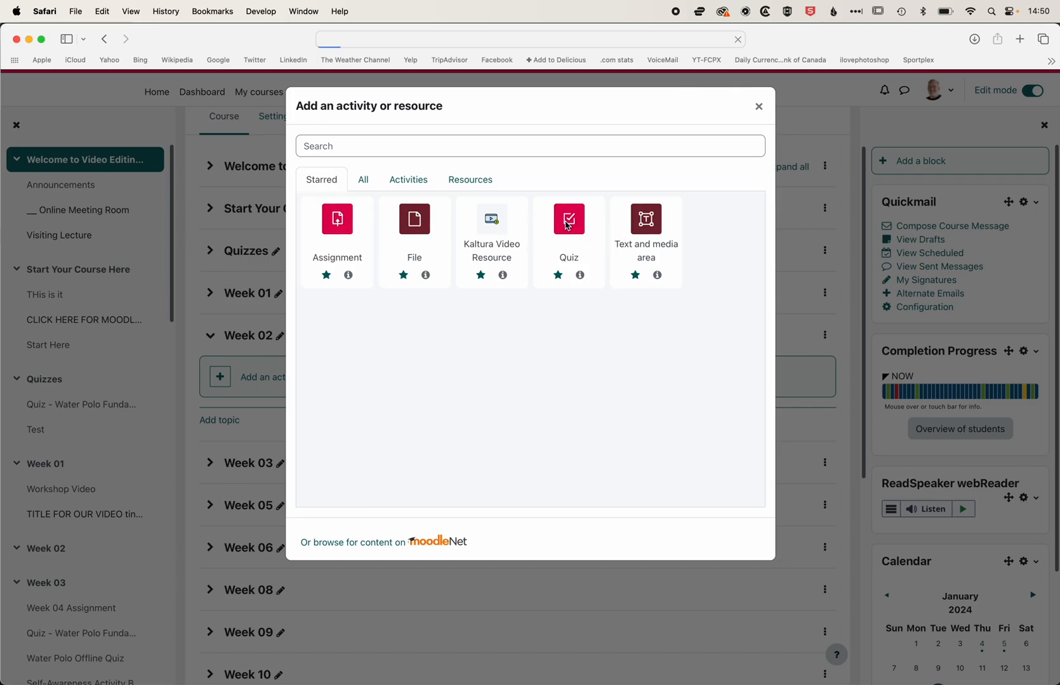
left_click(421, 318)
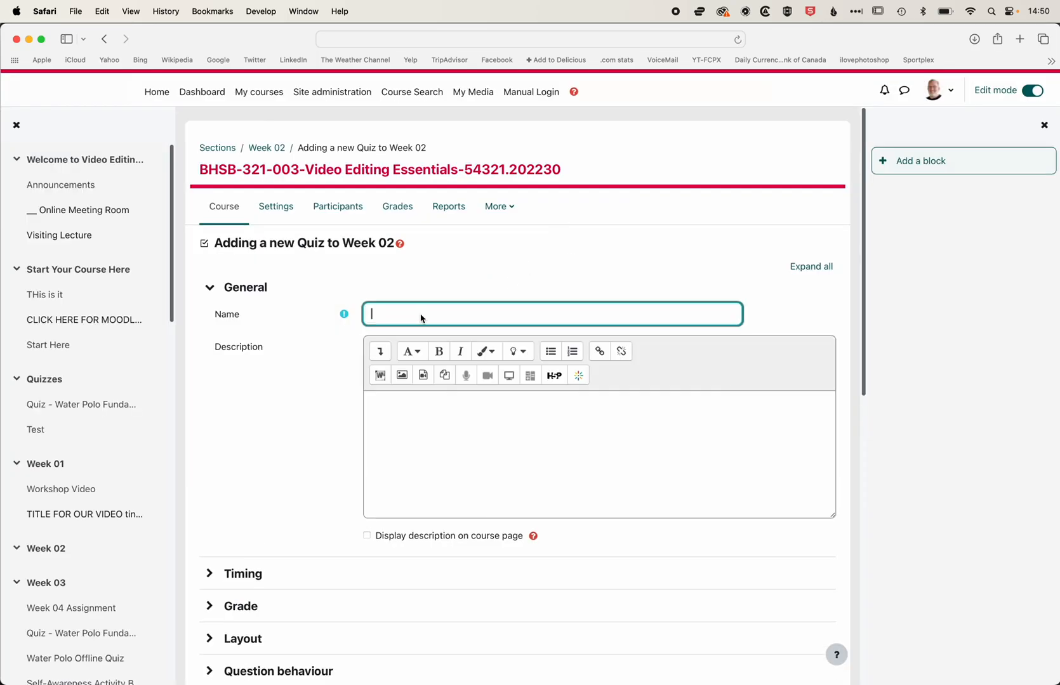
type("Test Quiz")
scroll(343, 358, "down", 10)
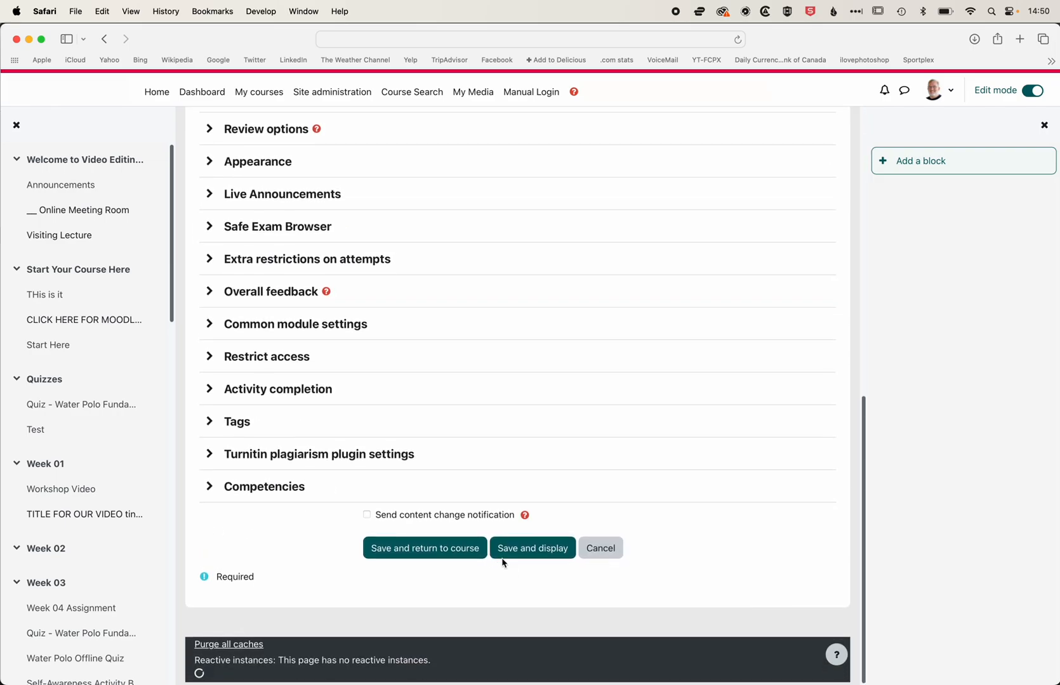
left_click(526, 550)
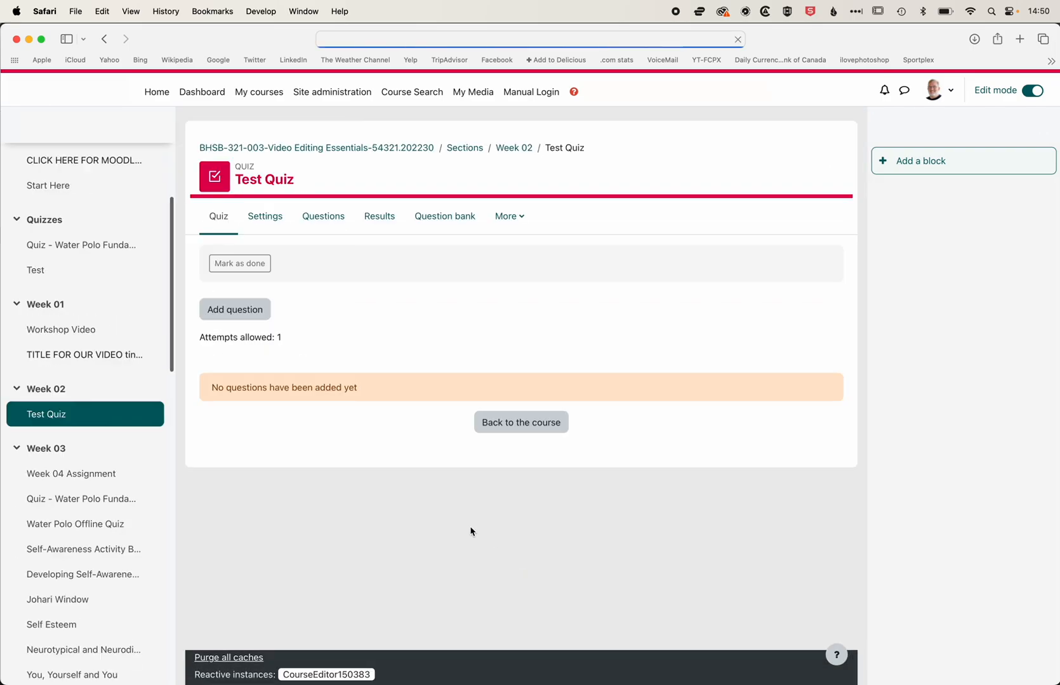
Step: Return to the course page and delete Test Quiz from the Week 02 section
left_click(290, 148)
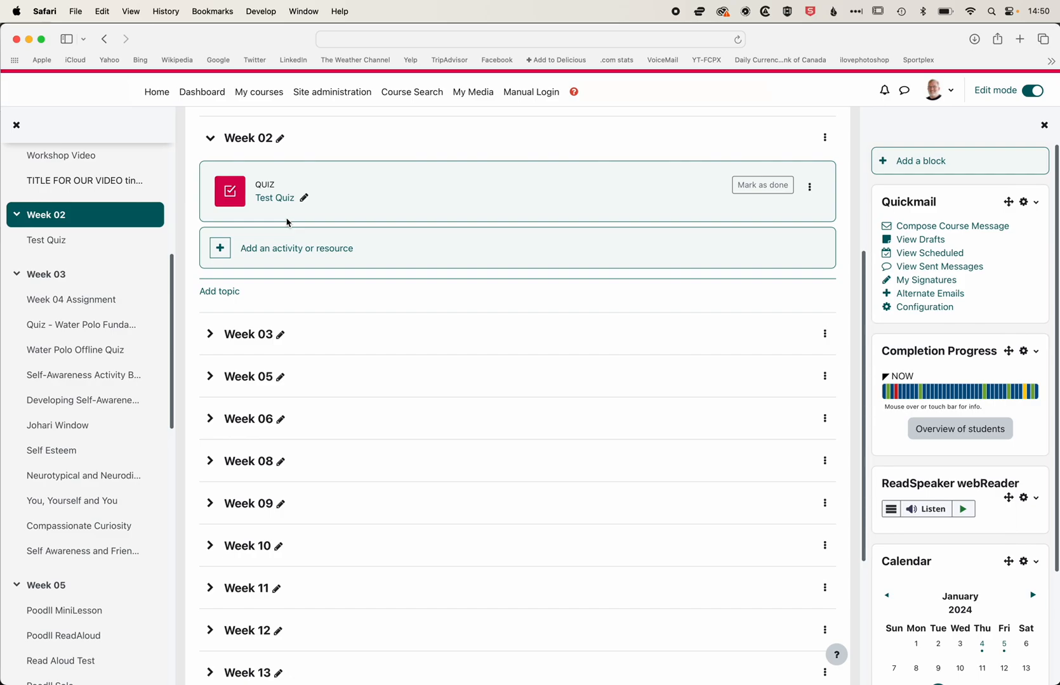
scroll(292, 254, "up", 2)
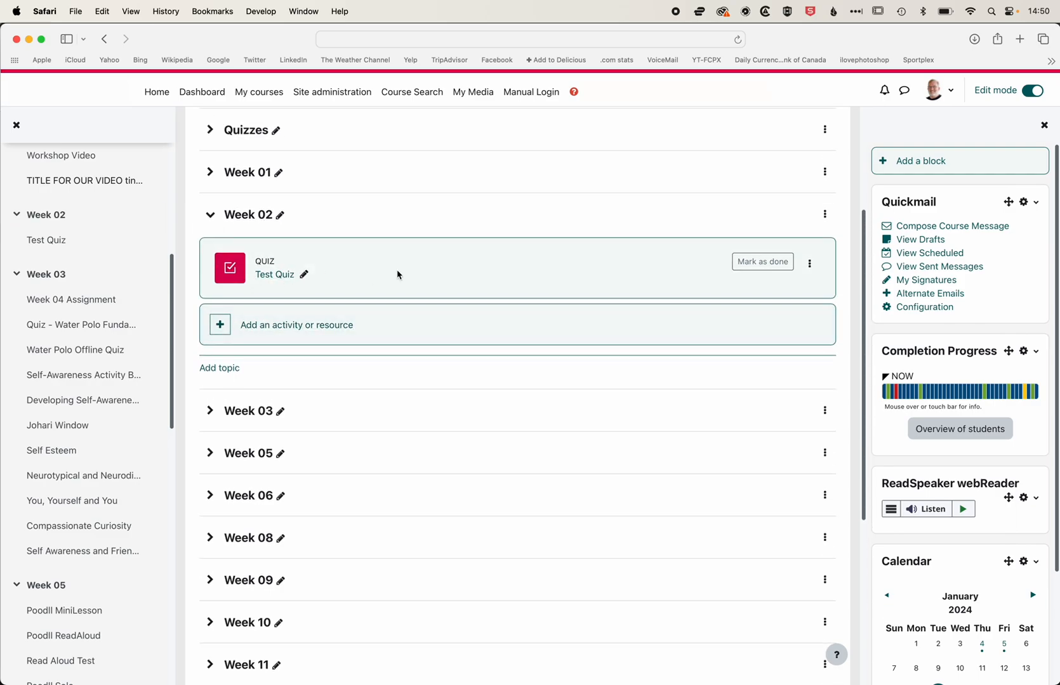
left_click(810, 264)
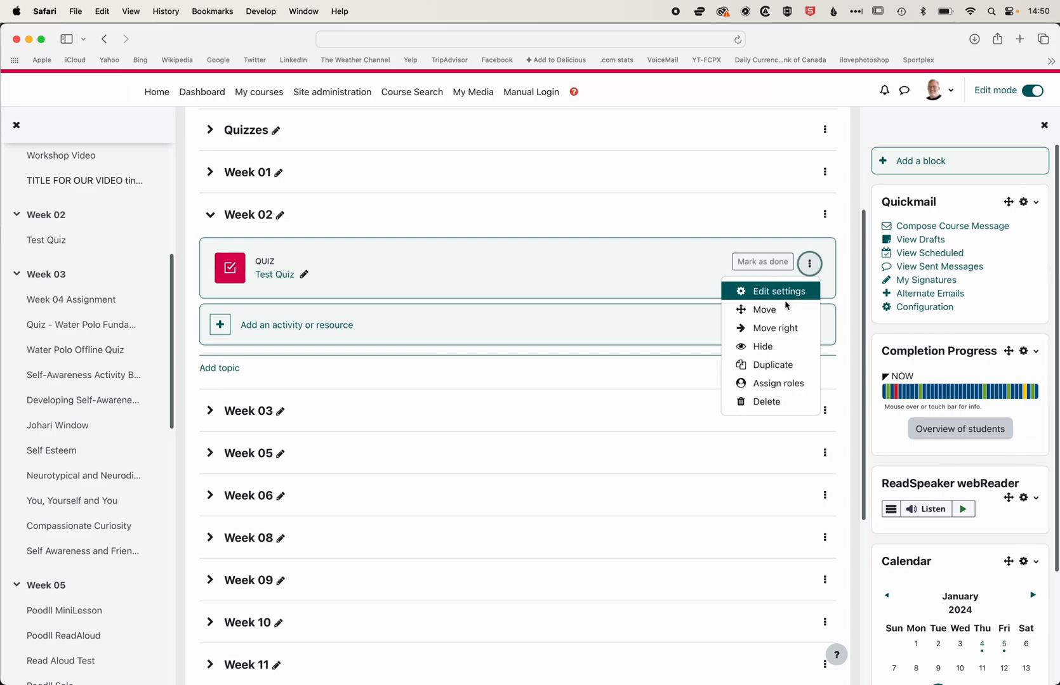
left_click(764, 402)
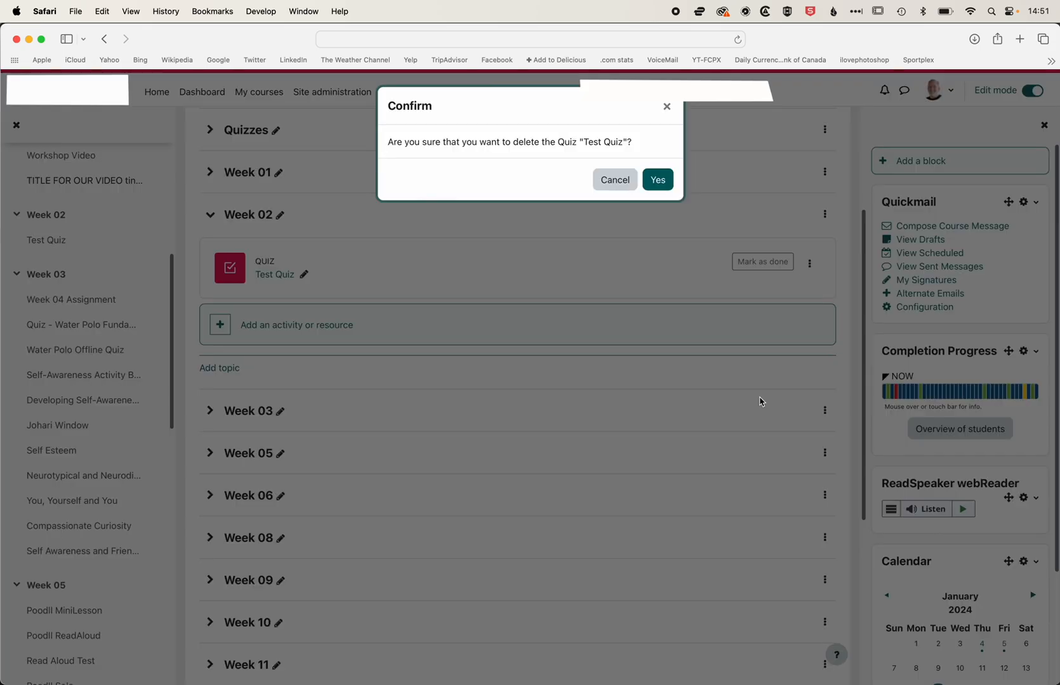
left_click(664, 184)
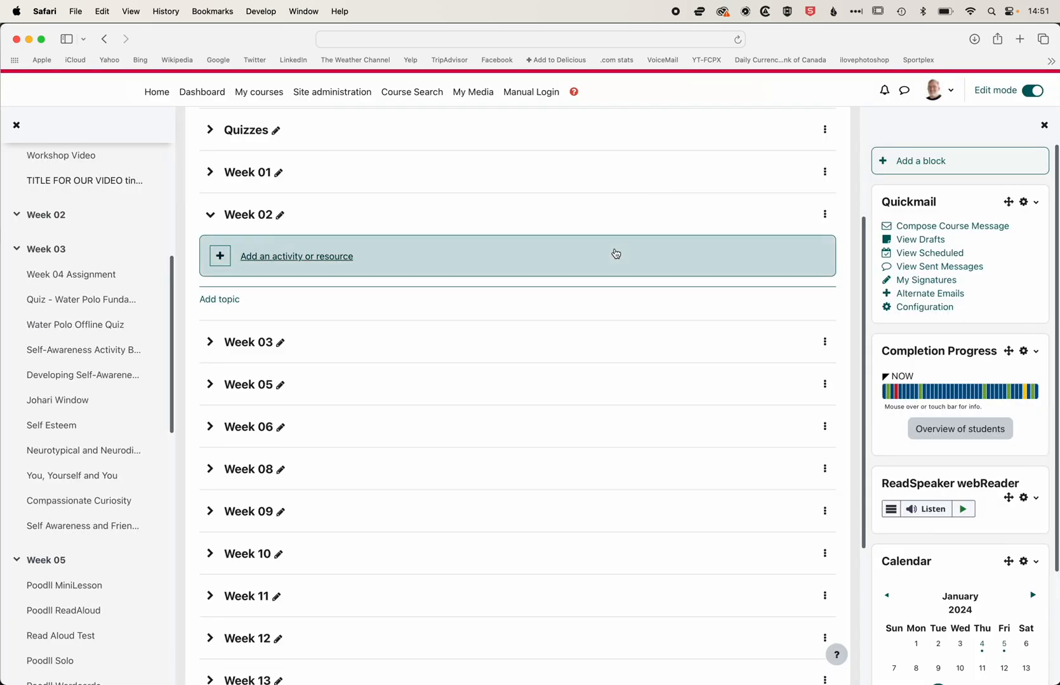
scroll(635, 248, "up", 3)
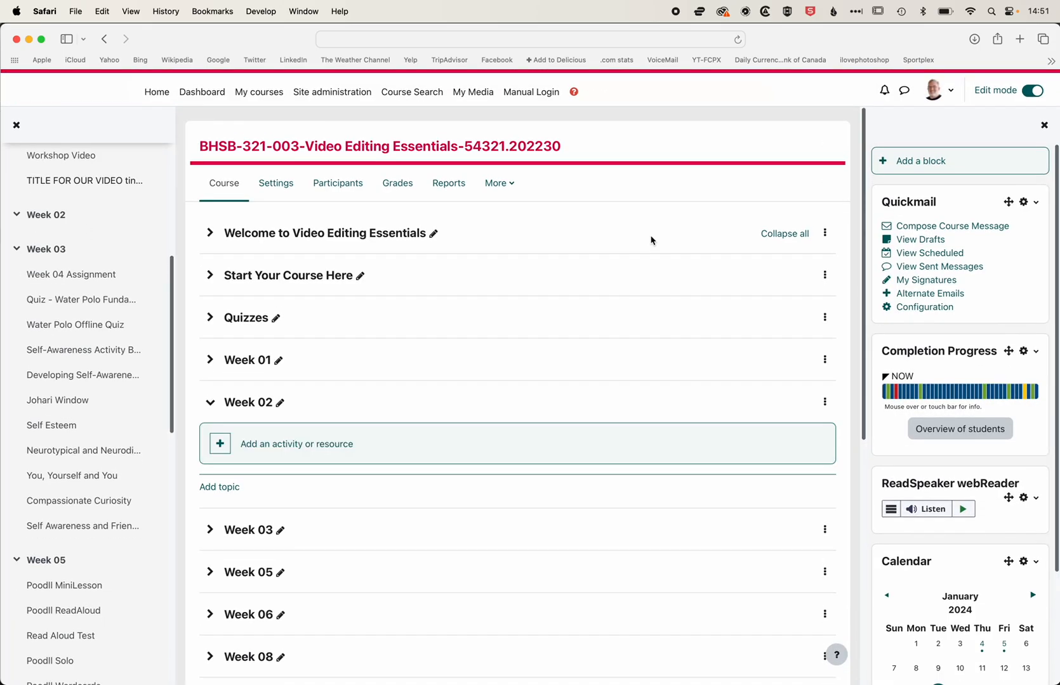